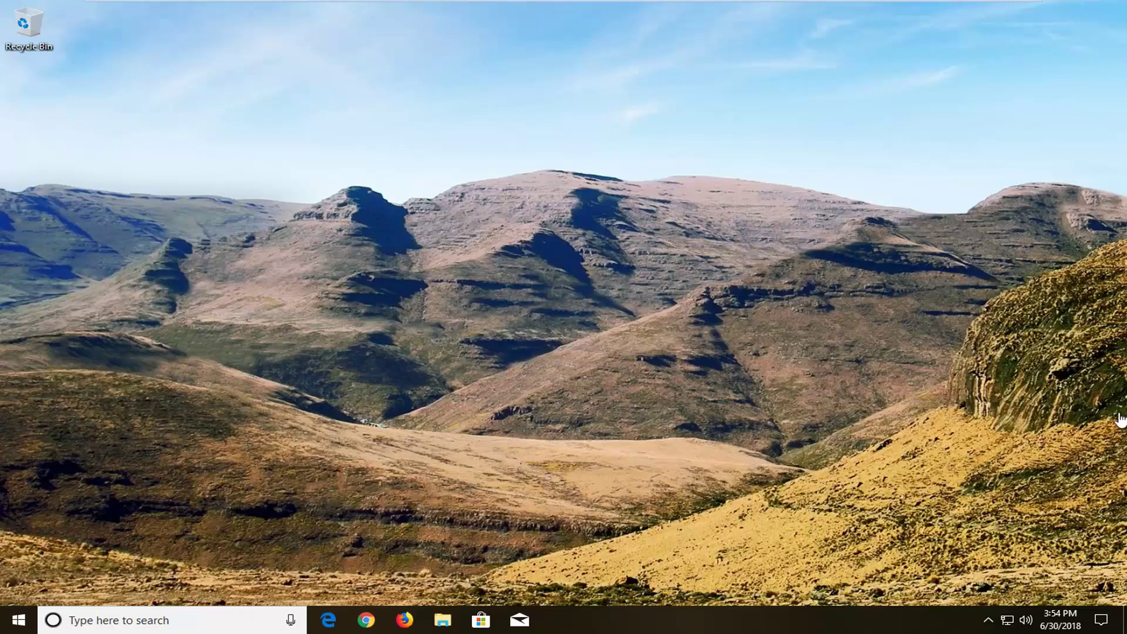
# - Launch regedit from Start search as administrator and approve the UAC prompt
pyautogui.click(18, 622)
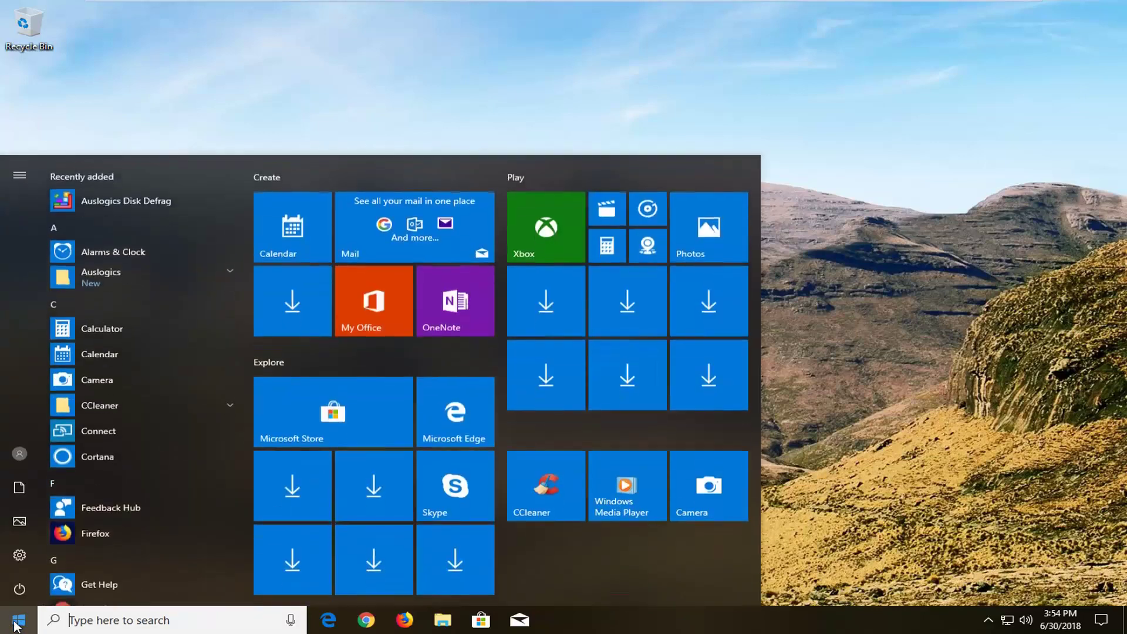
pyautogui.write('regedit')
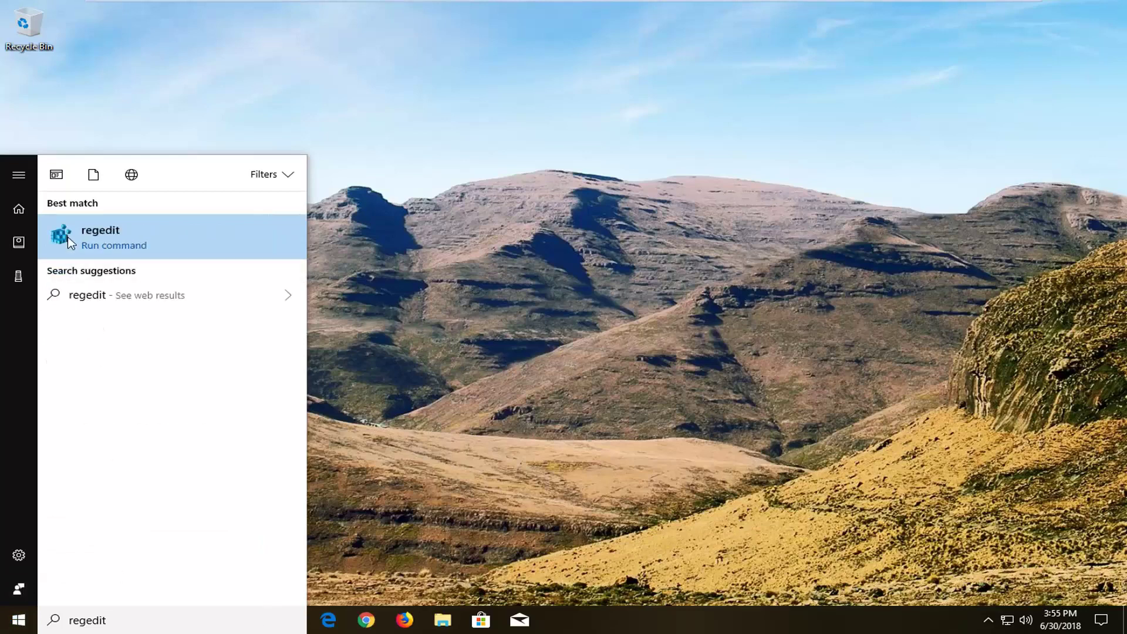
pyautogui.click(74, 236)
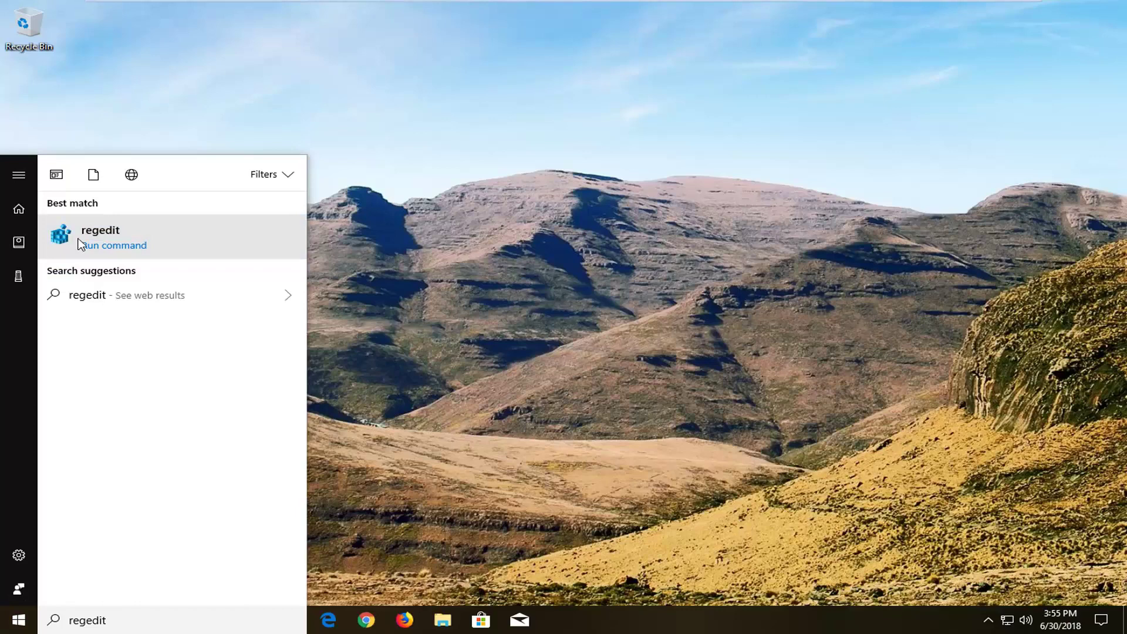
pyautogui.rightClick(80, 241)
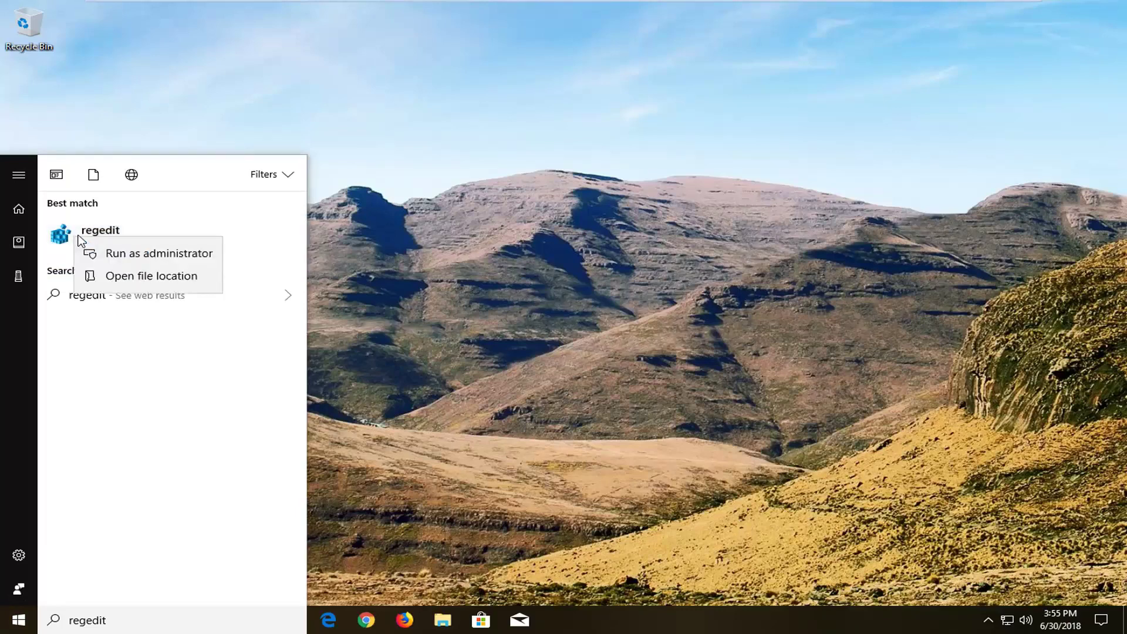
pyautogui.click(119, 251)
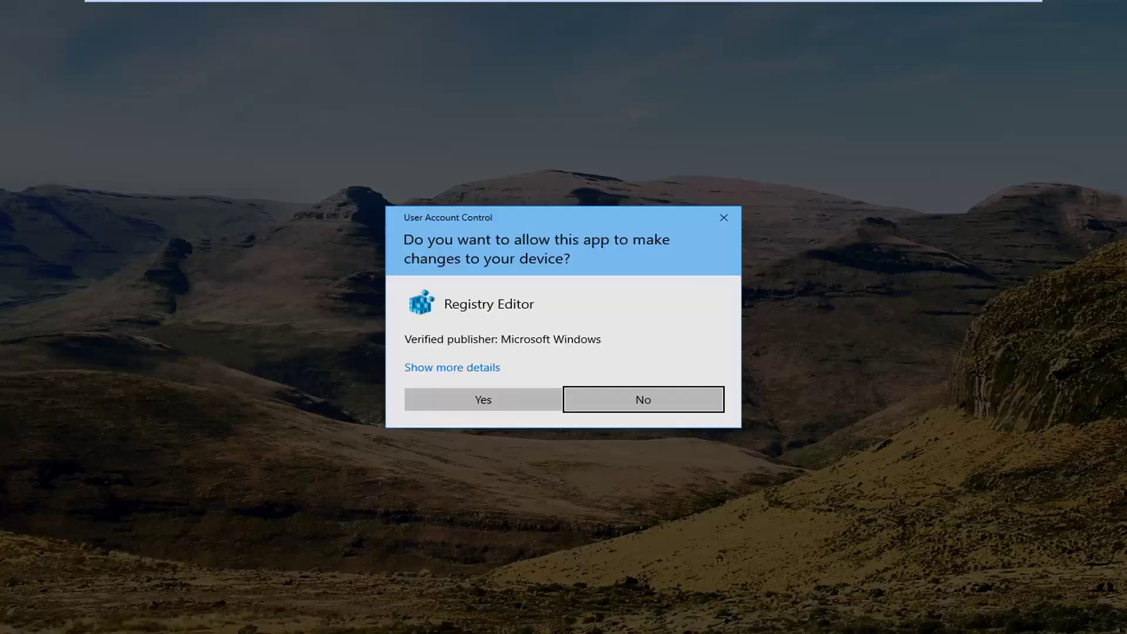
pyautogui.click(482, 400)
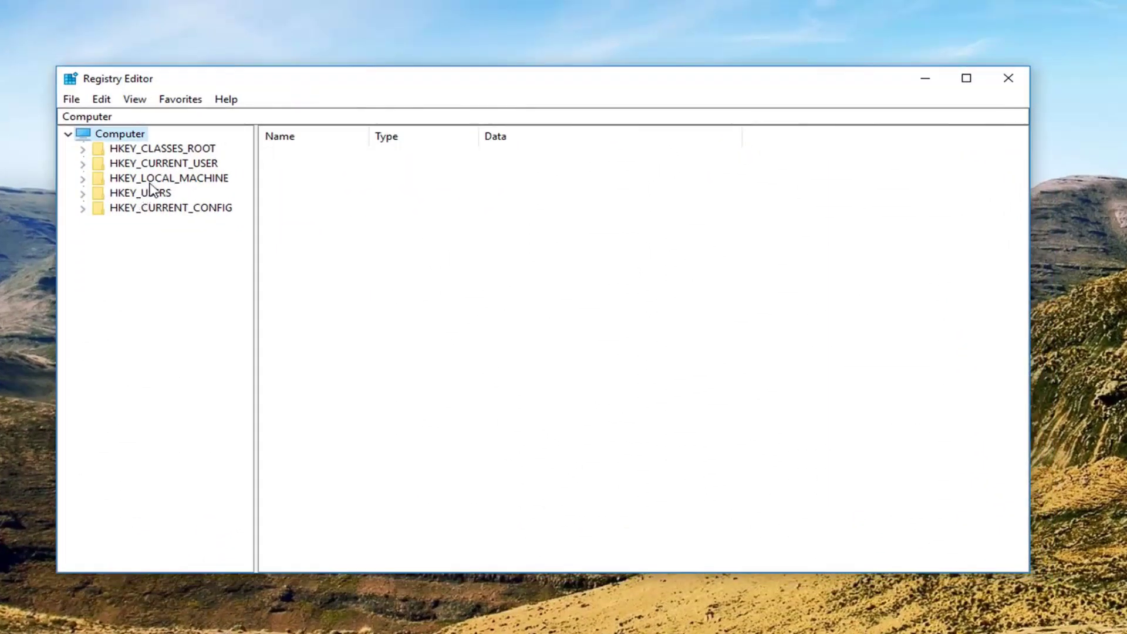
# - Expand HKEY_LOCAL_MACHINE > SYSTEM > CurrentControlSet > Control, widening the tree pane
pyautogui.click(151, 179)
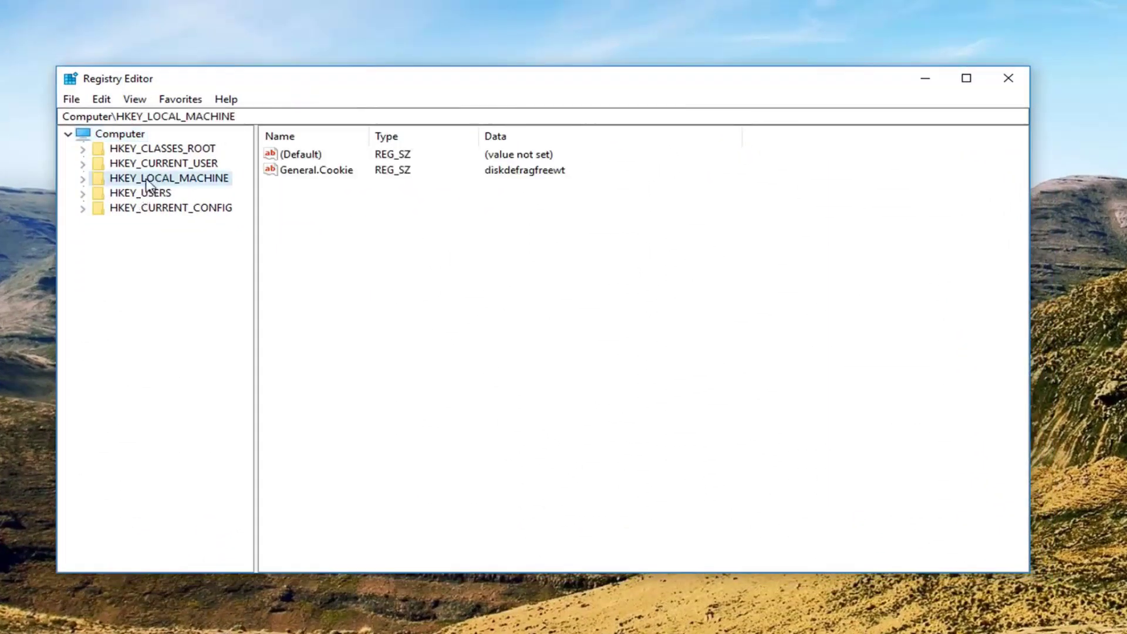
pyautogui.click(82, 179)
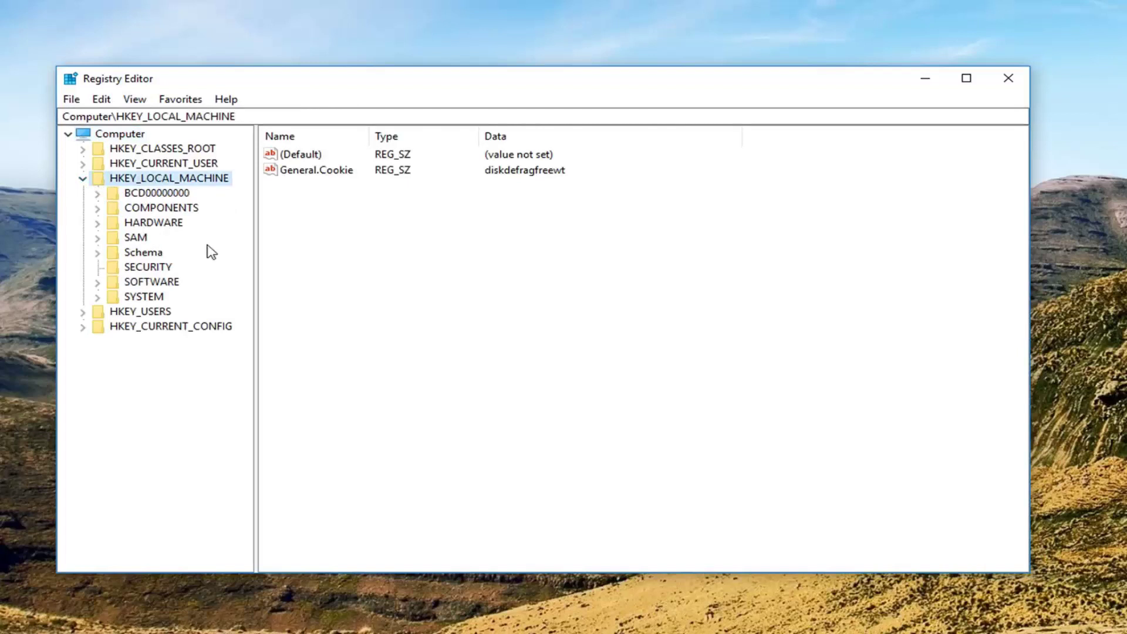
pyautogui.click(141, 297)
pyautogui.click(97, 297)
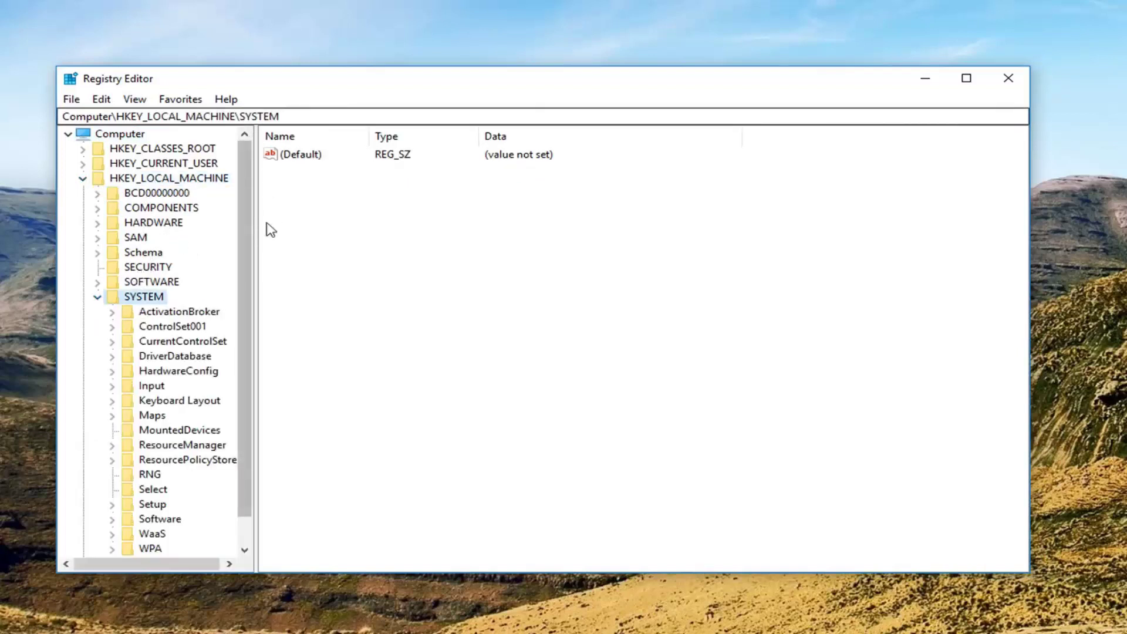
pyautogui.moveTo(256, 226); pyautogui.dragTo(340, 223)
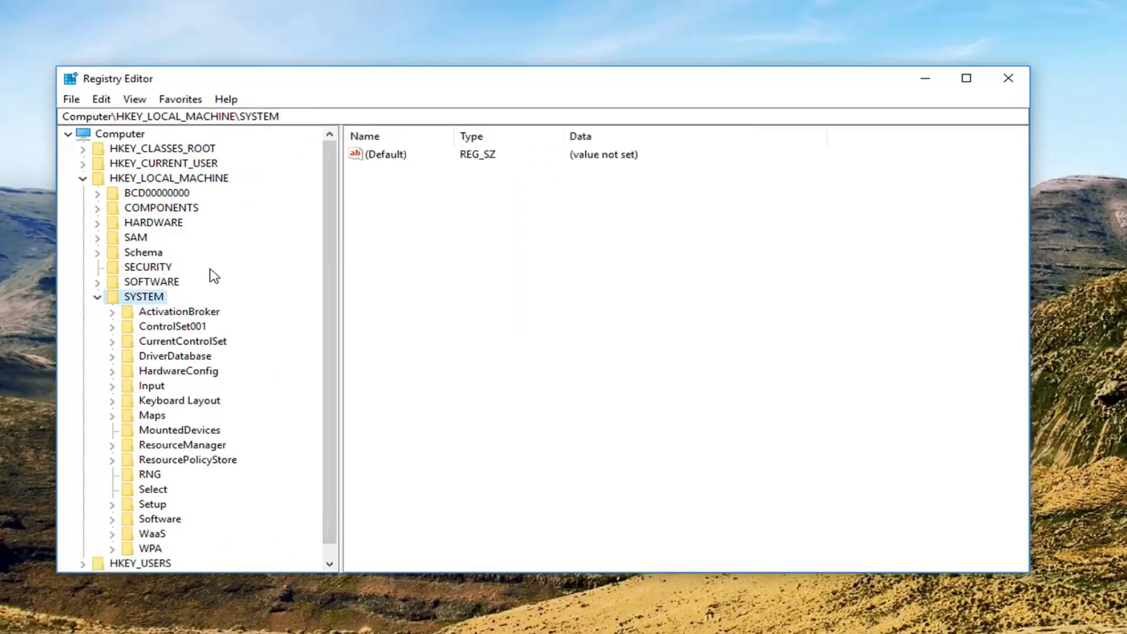
pyautogui.click(170, 345)
pyautogui.click(112, 342)
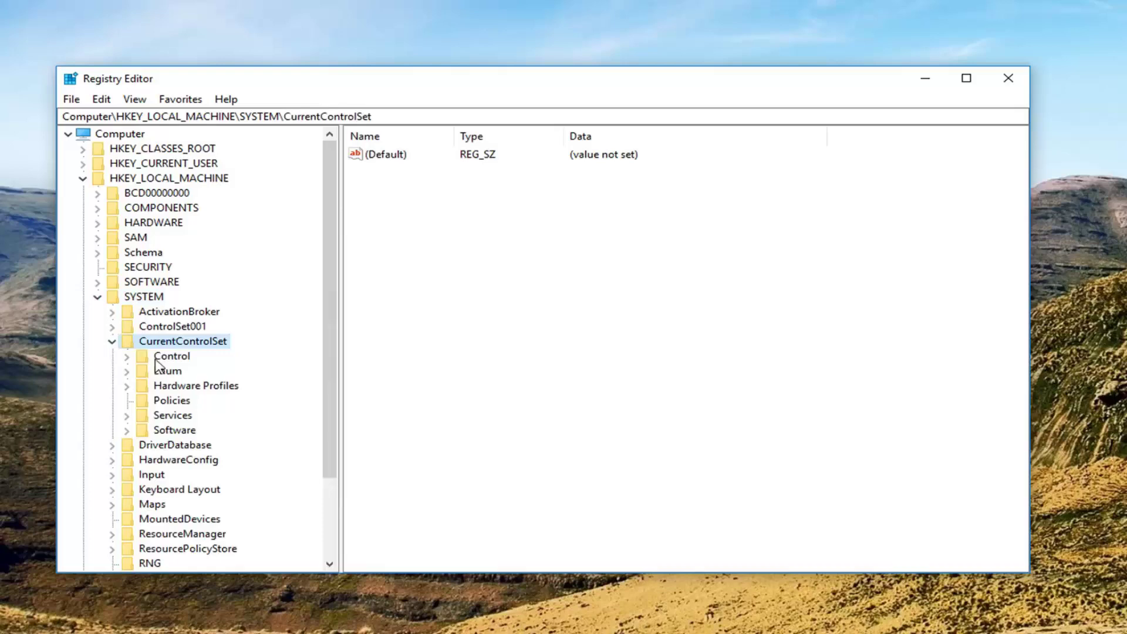
pyautogui.click(165, 356)
pyautogui.click(127, 356)
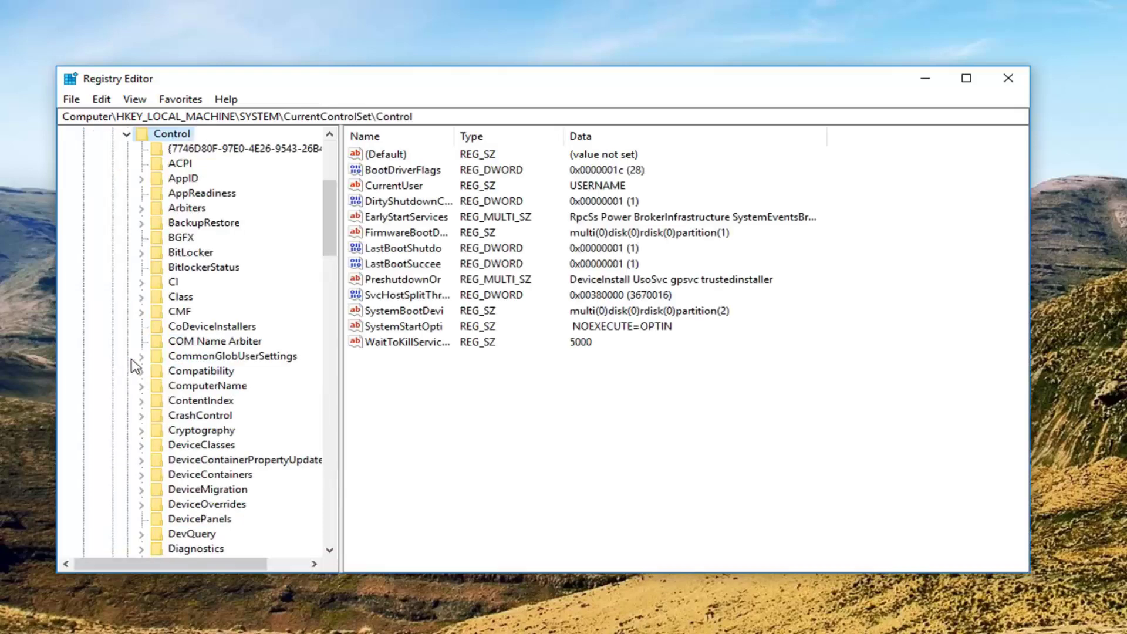
pyautogui.scroll(-6, 157, 373)
pyautogui.scroll(-10, 156, 374)
pyautogui.scroll(-5, 157, 374)
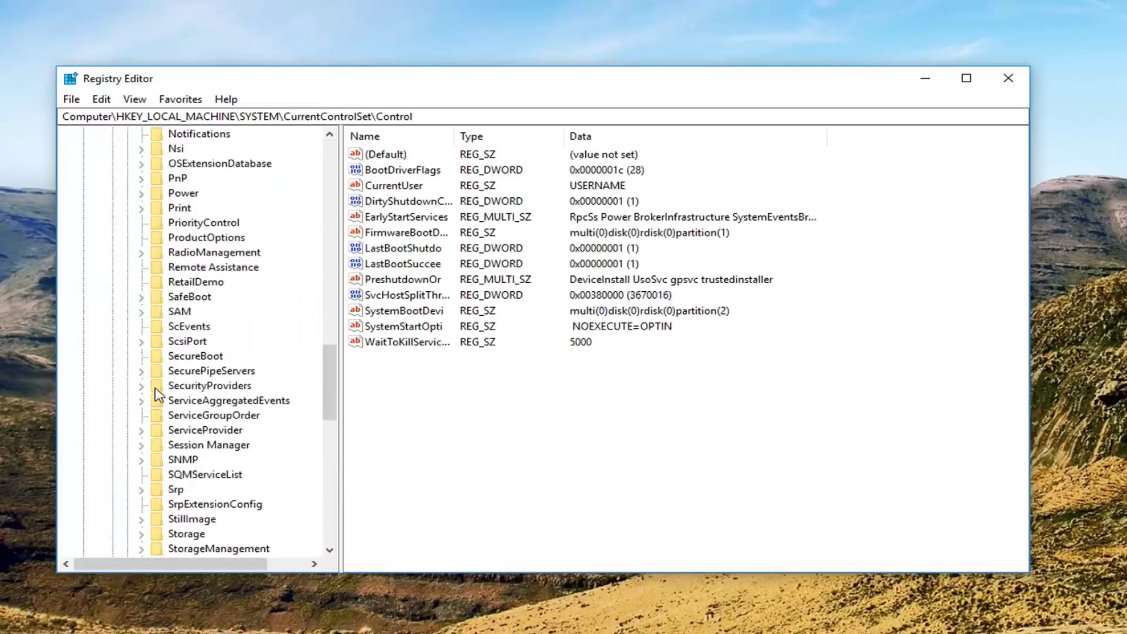
# - Expand Print > Printers and select the Microsoft XPS Document Writer key to list its values
pyautogui.click(142, 209)
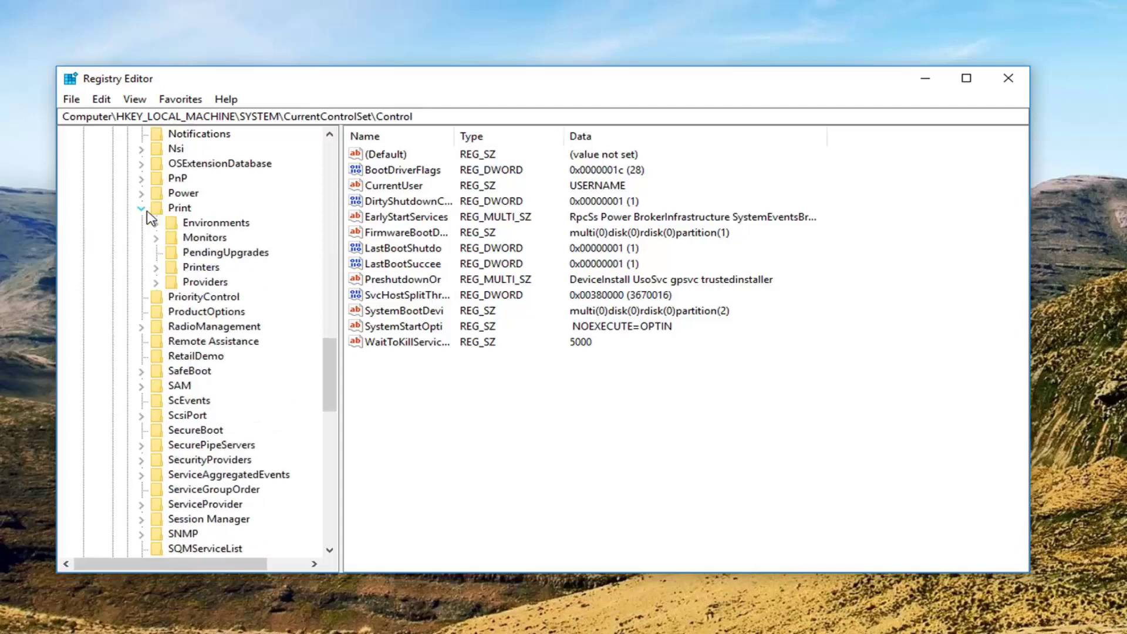
pyautogui.click(157, 268)
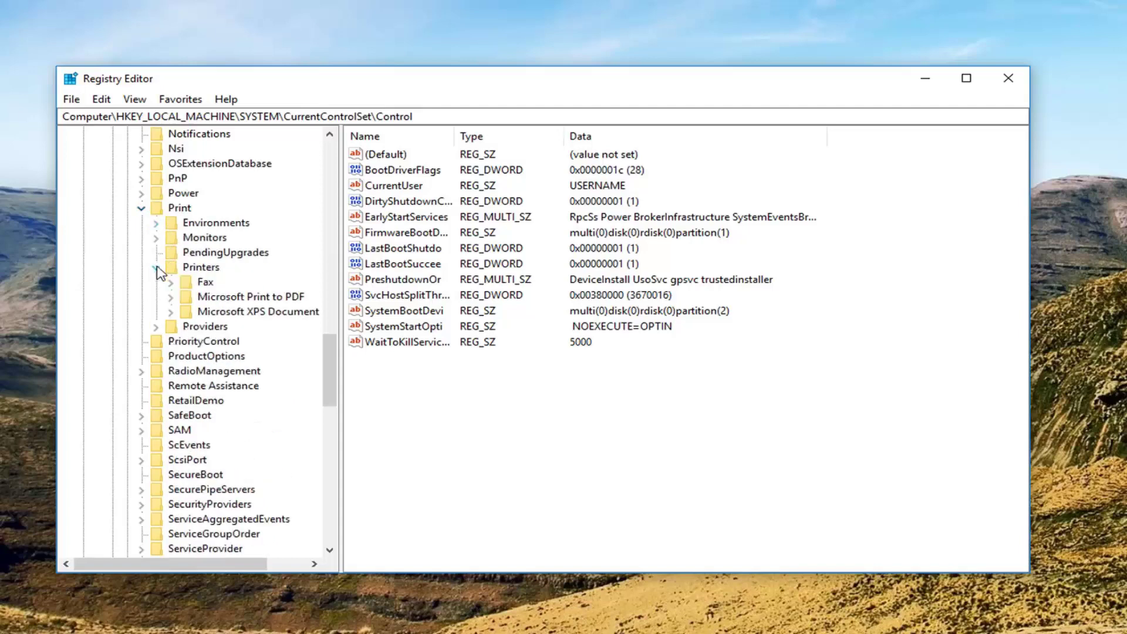
pyautogui.click(206, 285)
pyautogui.click(256, 311)
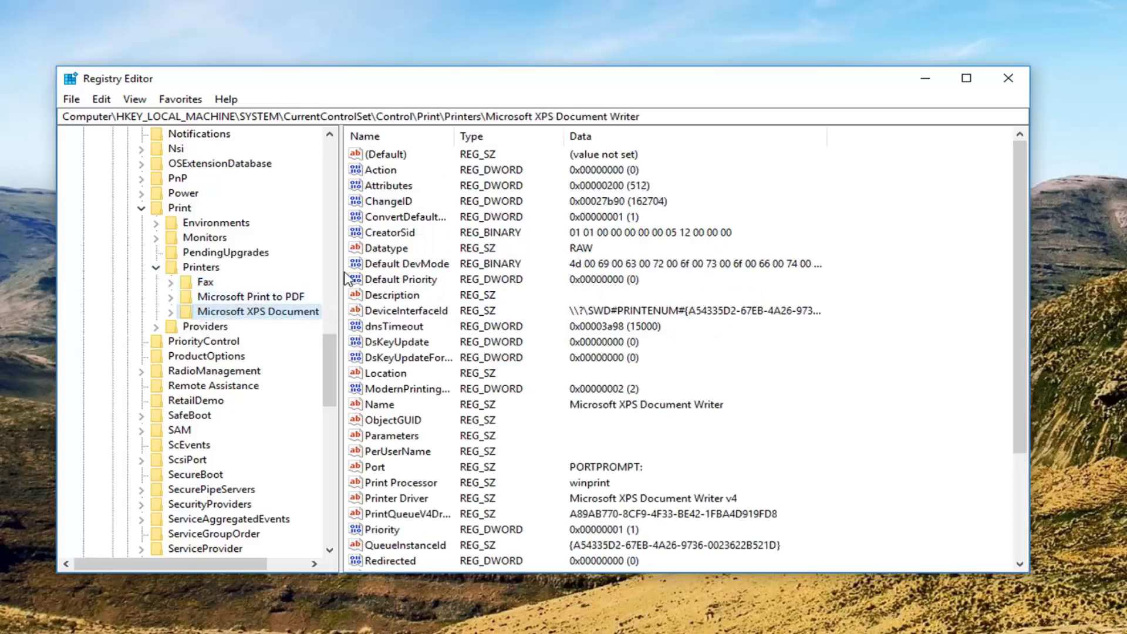
pyautogui.moveTo(340, 278); pyautogui.dragTo(441, 278)
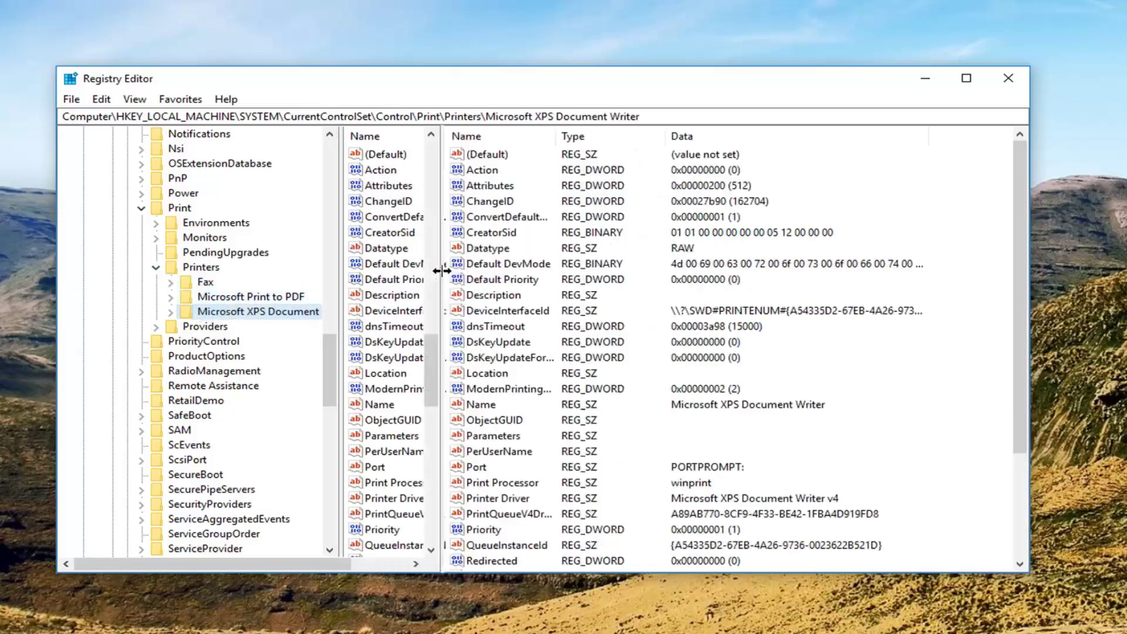
# - Export the selected key to the Desktop as a registration file named 'backup'
pyautogui.rightClick(259, 315)
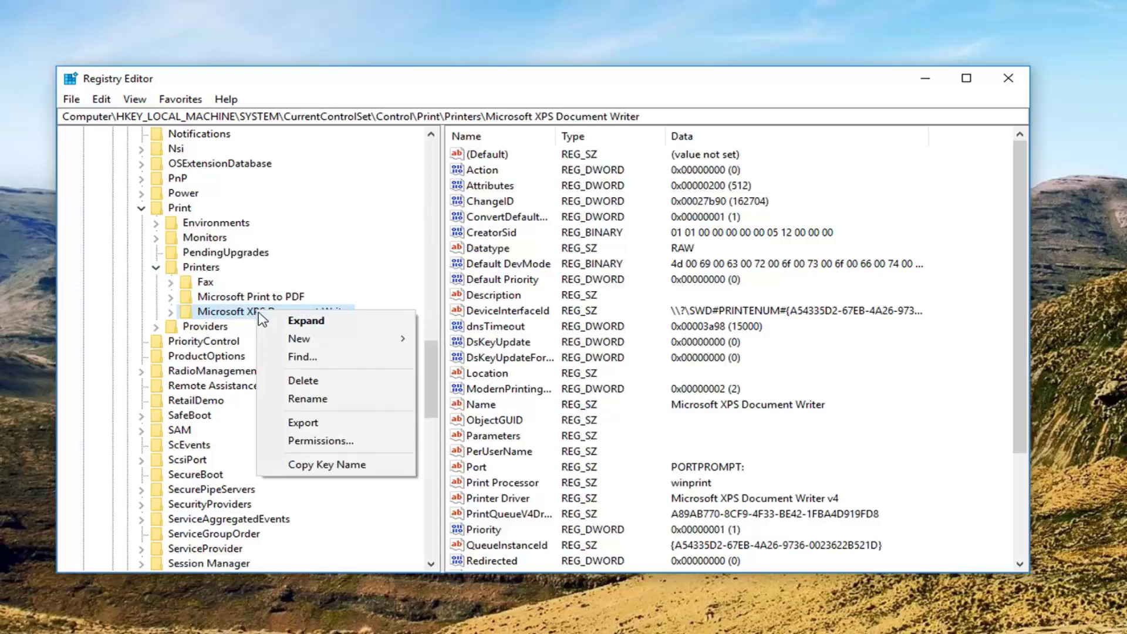
pyautogui.click(216, 317)
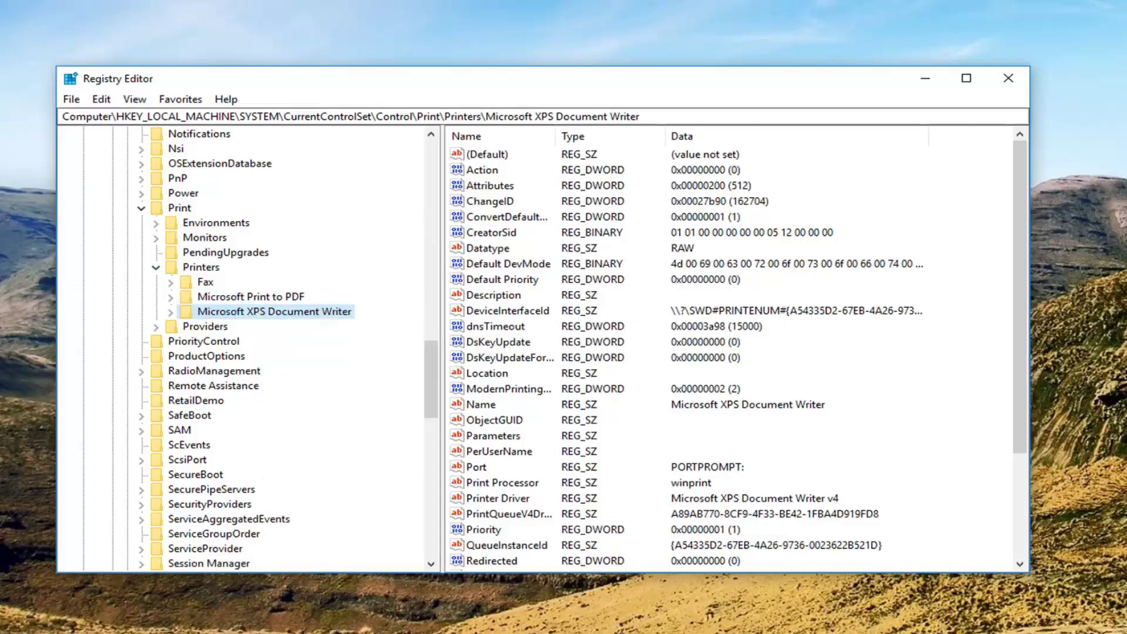
pyautogui.click(72, 101)
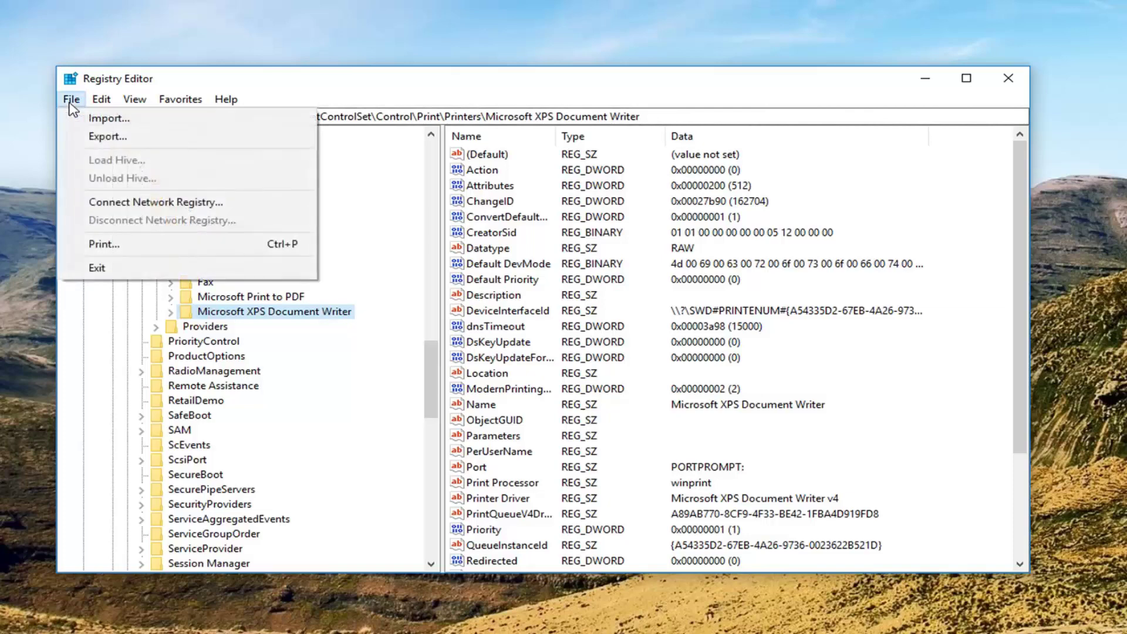
pyautogui.click(103, 139)
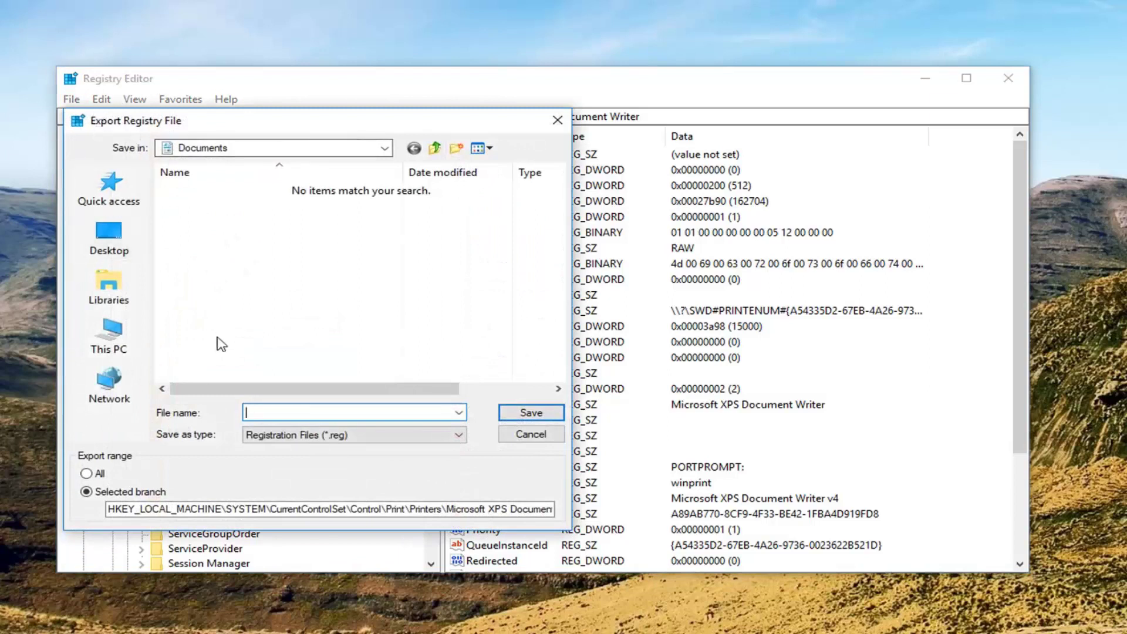
pyautogui.write('backup')
pyautogui.click(109, 238)
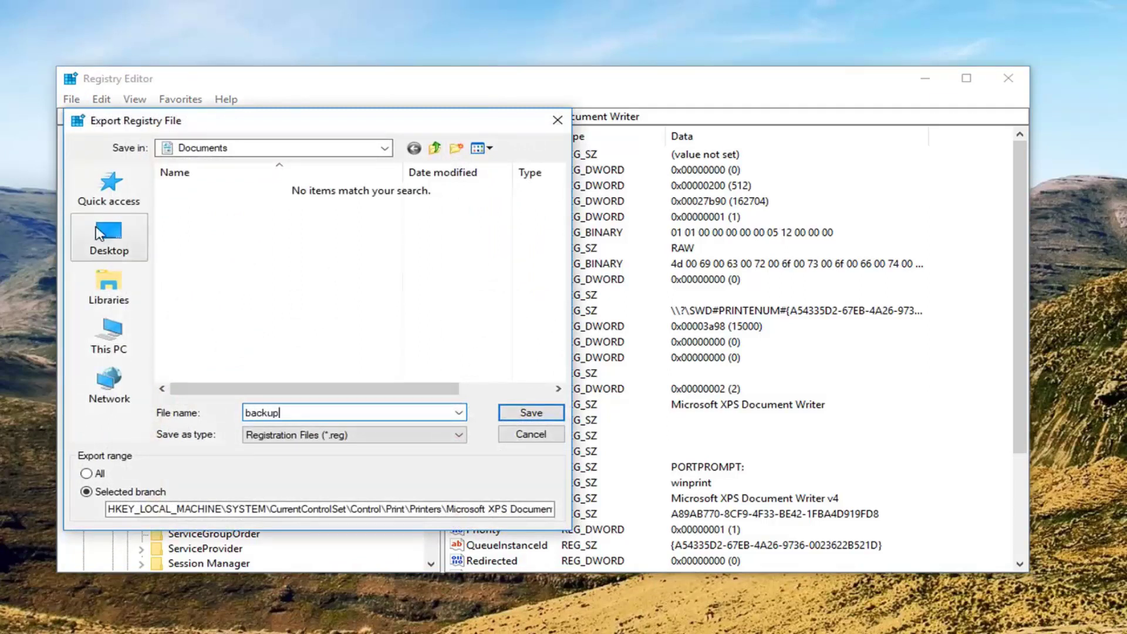
pyautogui.click(529, 412)
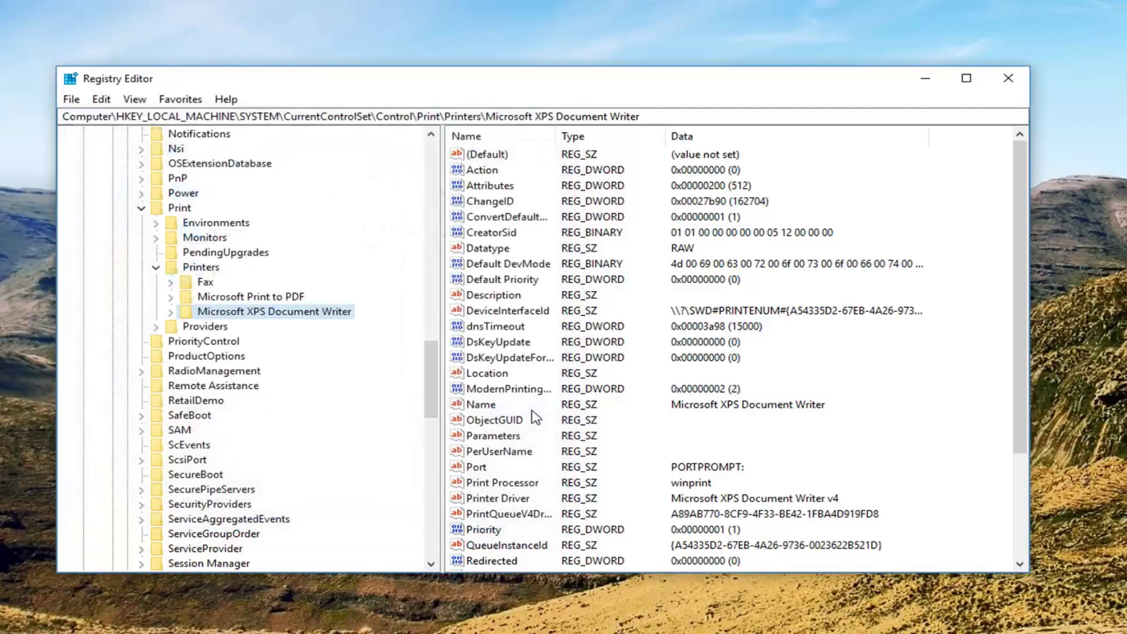
pyautogui.moveTo(263, 86); pyautogui.dragTo(273, 85)
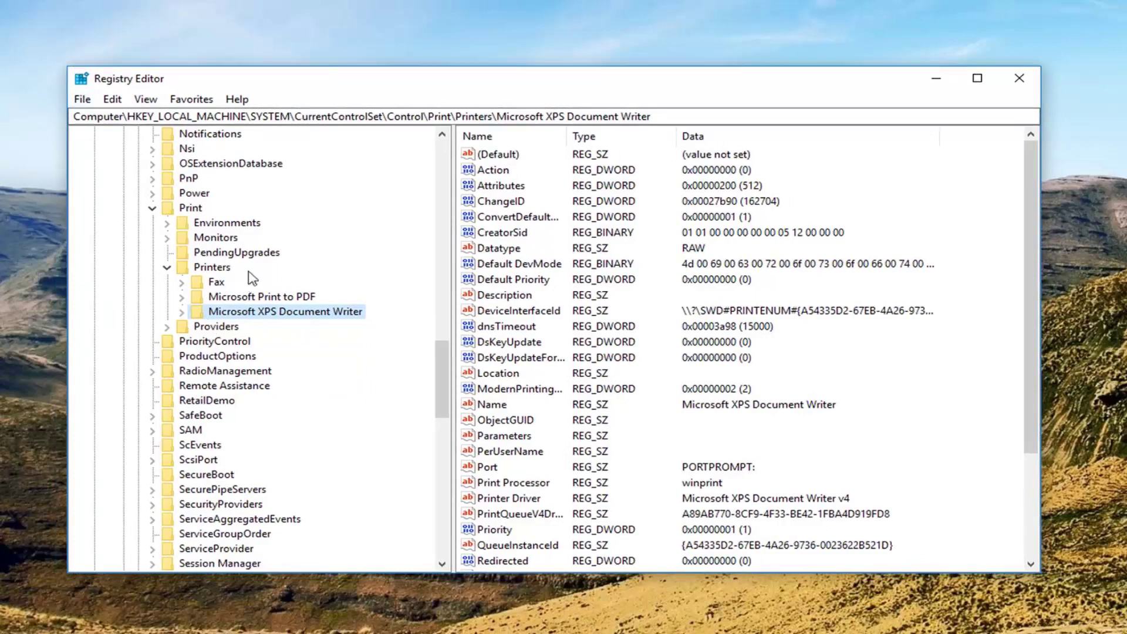
pyautogui.click(80, 100)
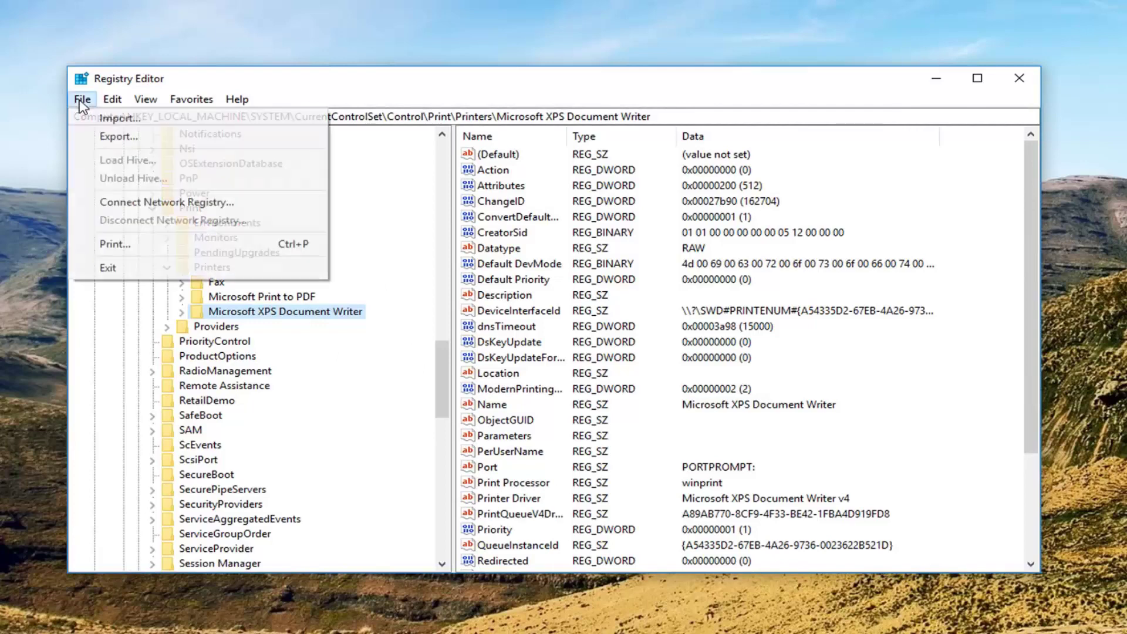
pyautogui.click(97, 136)
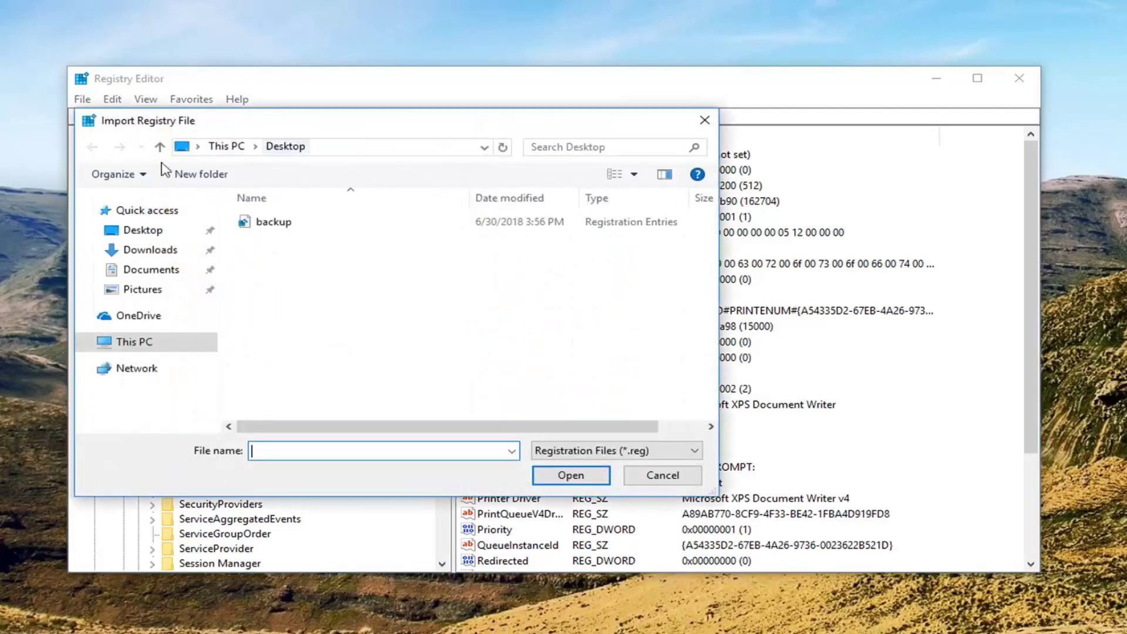
pyautogui.click(705, 114)
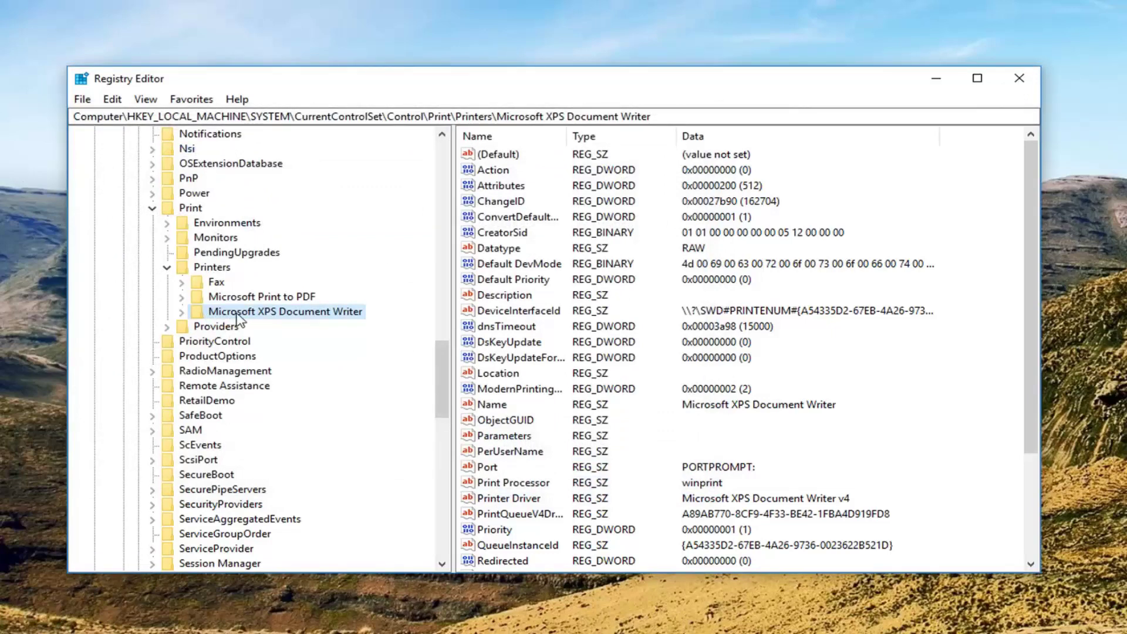
# - Delete the Microsoft XPS Document Writer key and confirm the Key Delete prompt
pyautogui.rightClick(254, 319)
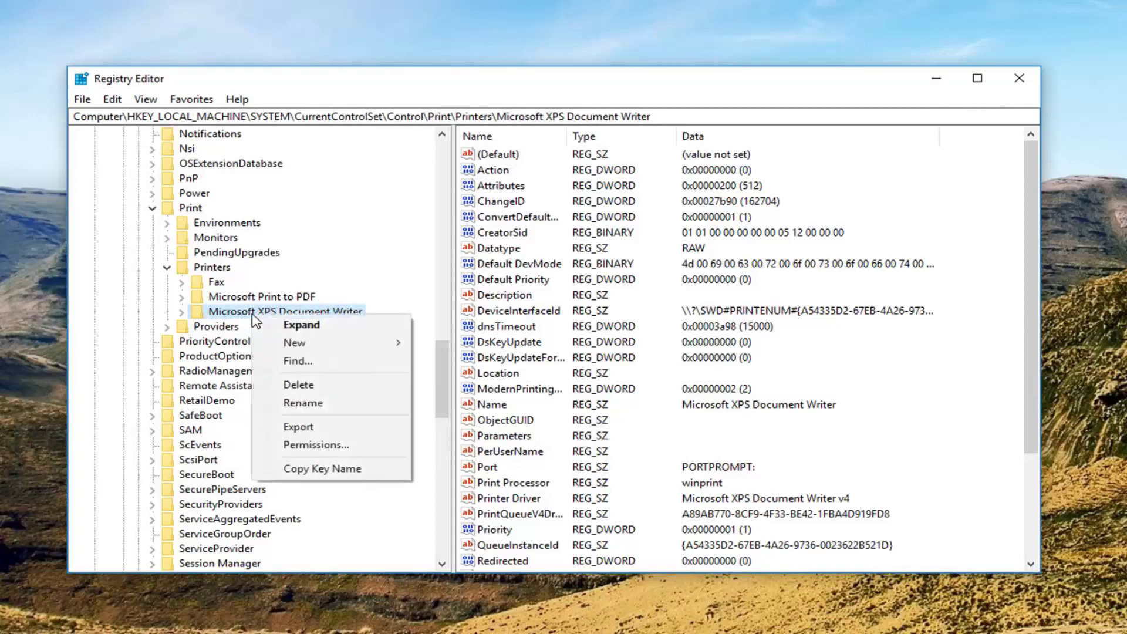
pyautogui.click(297, 385)
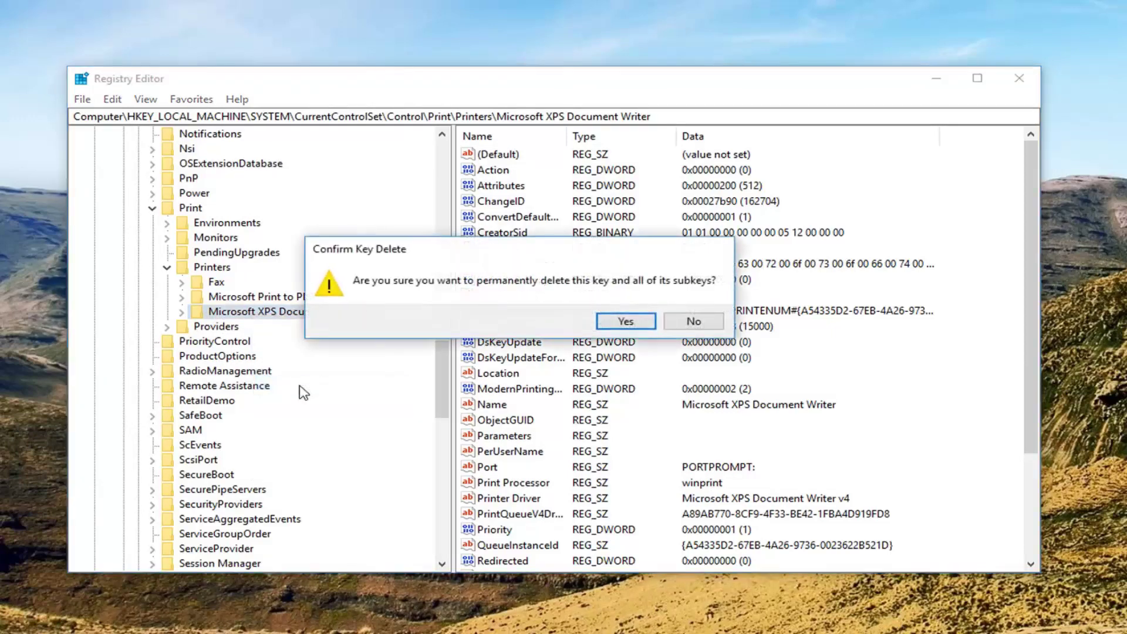
pyautogui.click(624, 323)
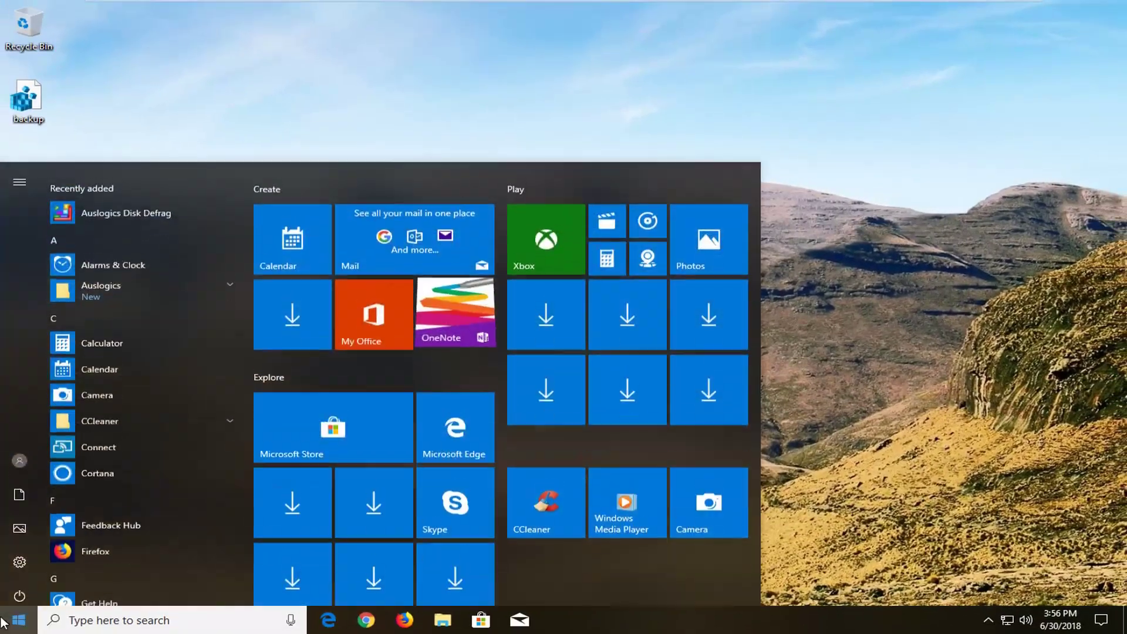
pyautogui.write('device mana')
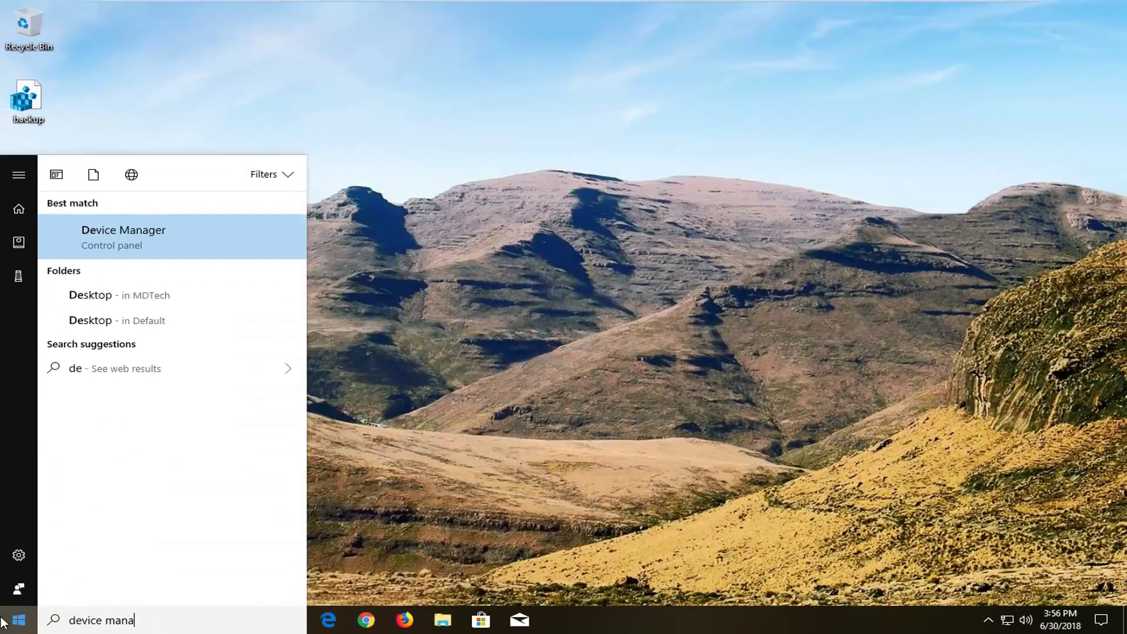
pyautogui.write('ger')
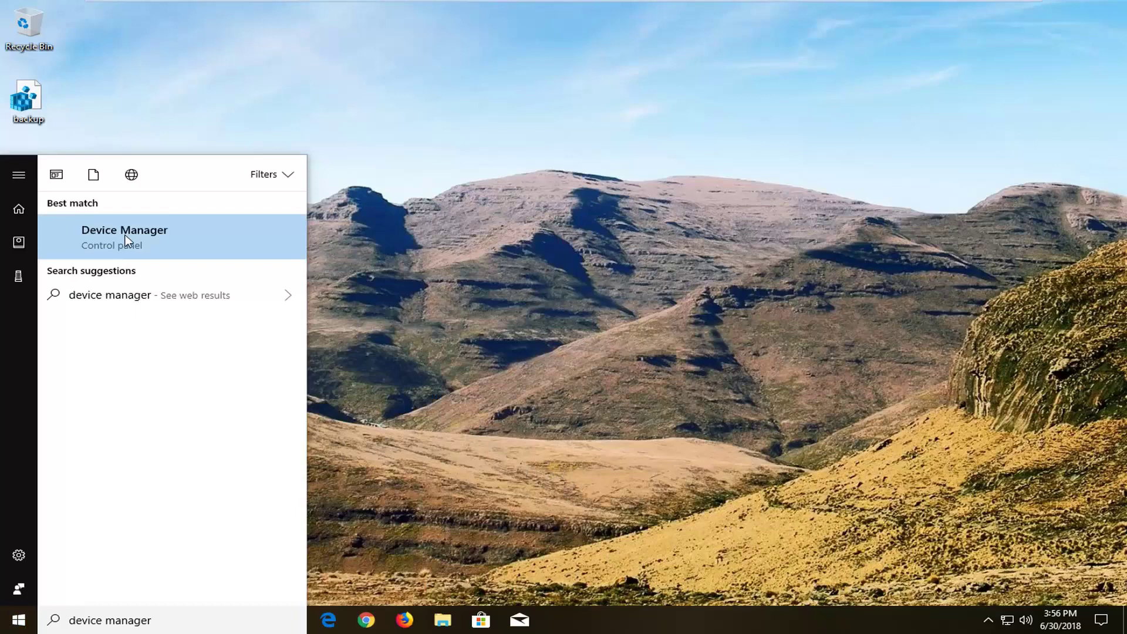
# - Launch Device Manager from the Start search results
pyautogui.click(142, 251)
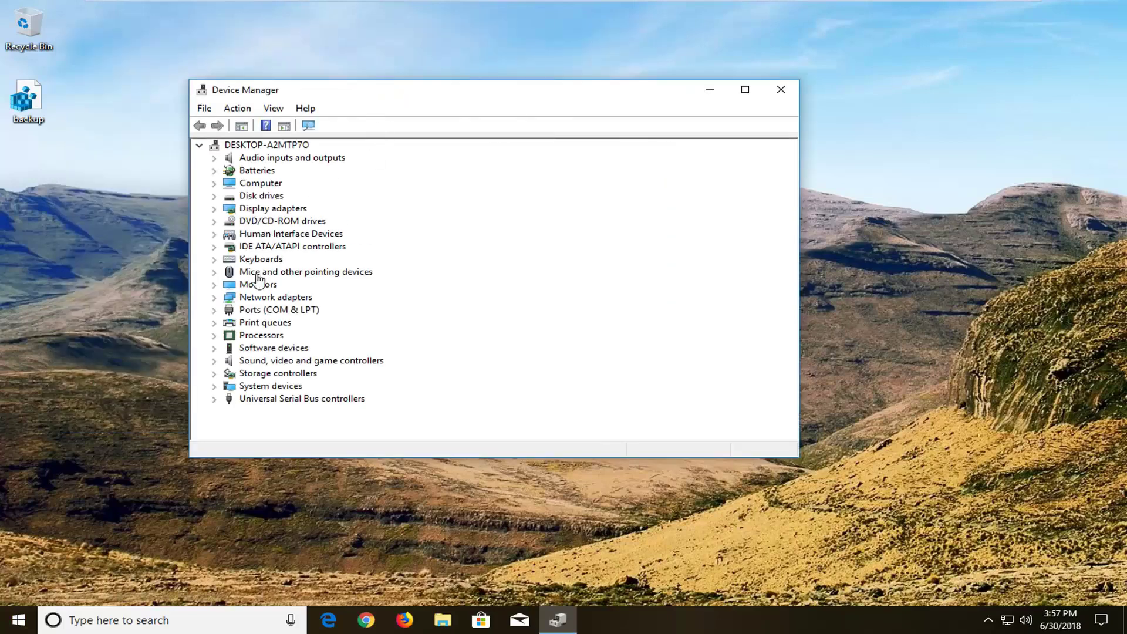
# - Expand Print queues, check Microsoft Print to PDF and Microsoft XPS Document Writer, then close Device Manager
pyautogui.click(264, 323)
pyautogui.click(214, 323)
pyautogui.click(292, 349)
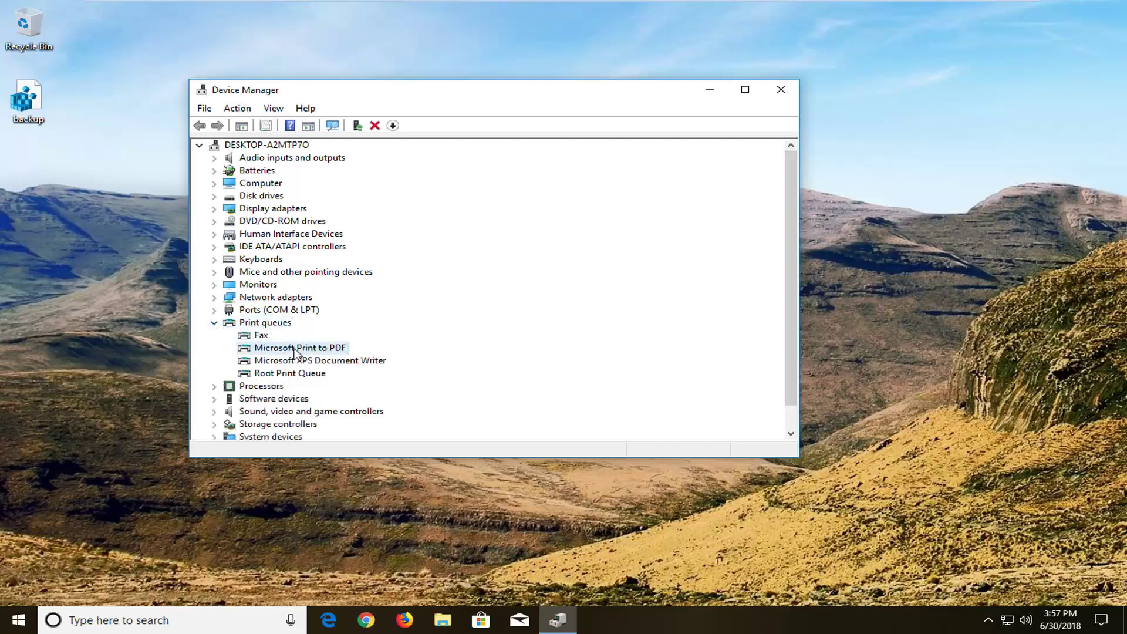
pyautogui.rightClick(290, 350)
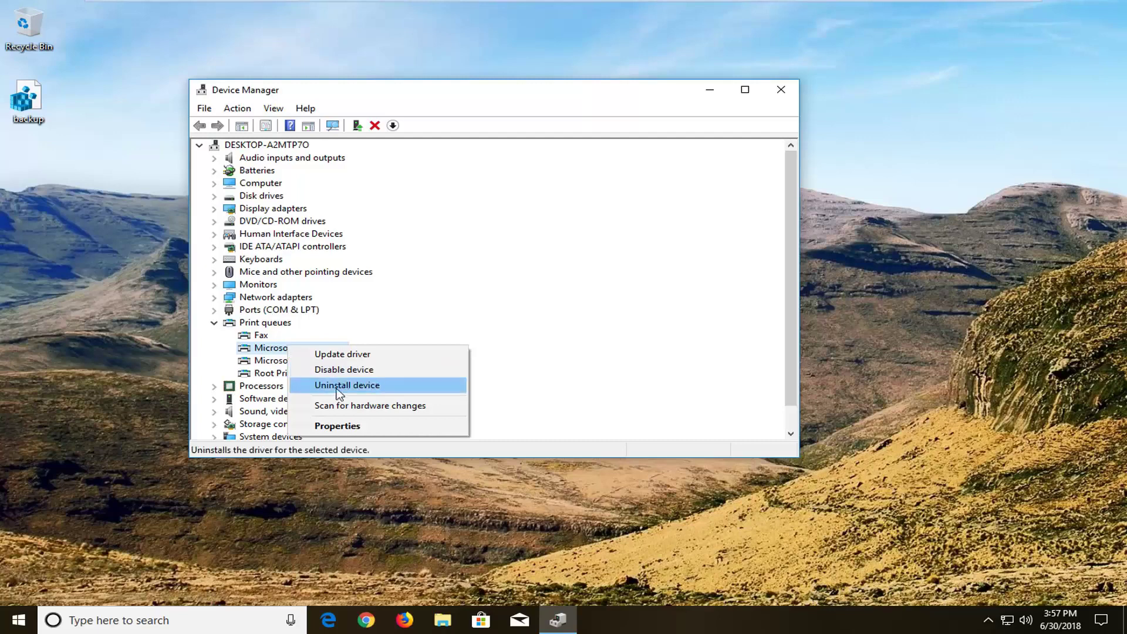
pyautogui.click(314, 385)
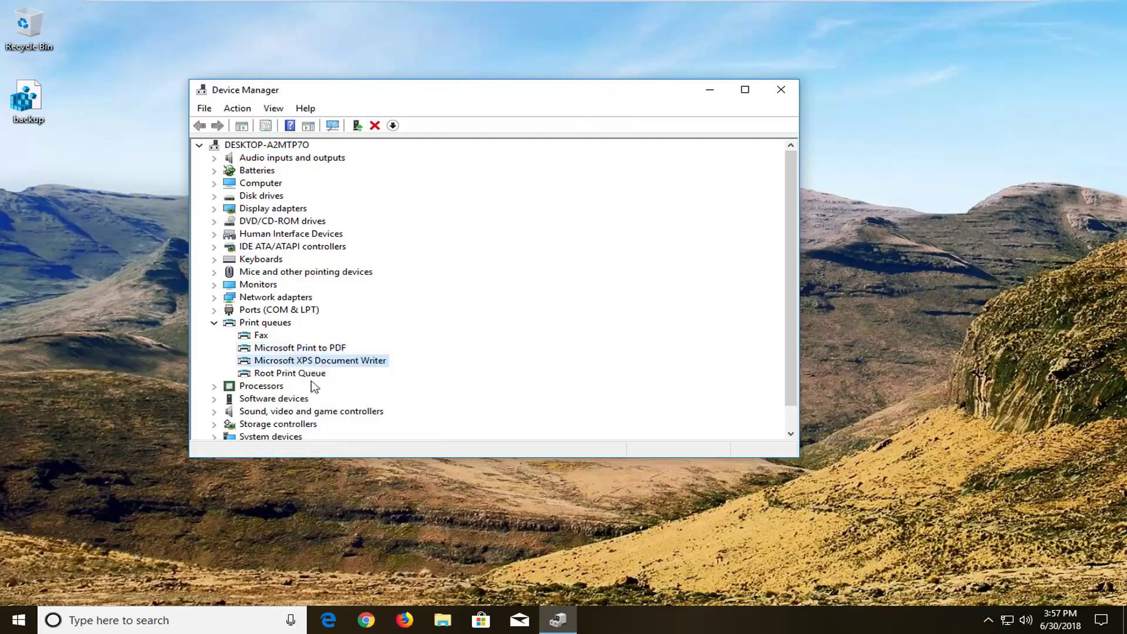
pyautogui.click(780, 89)
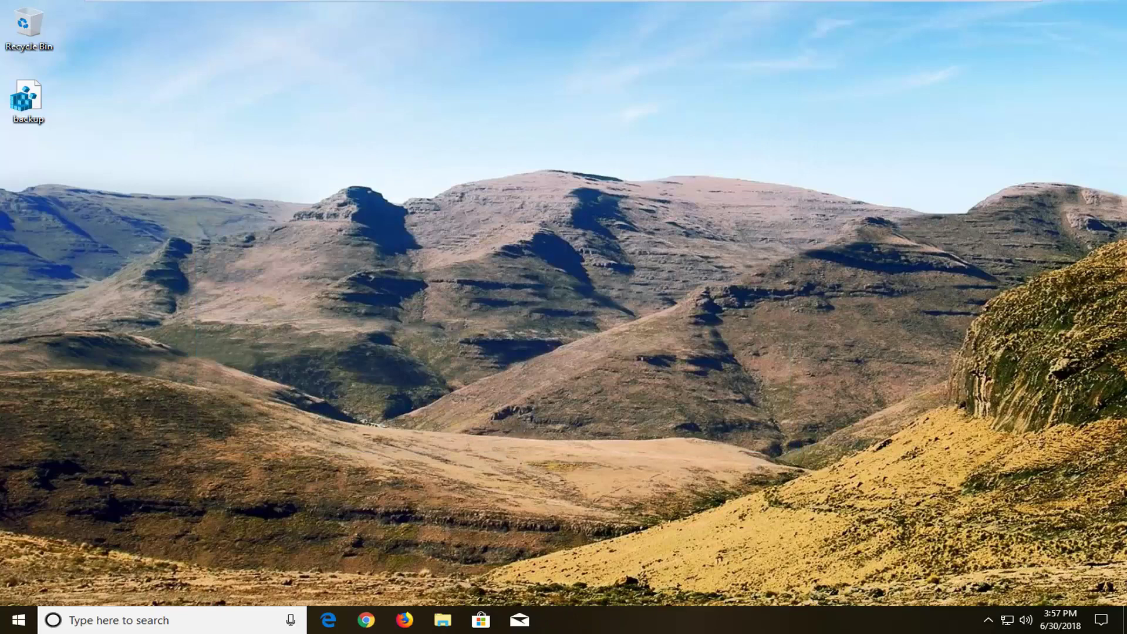